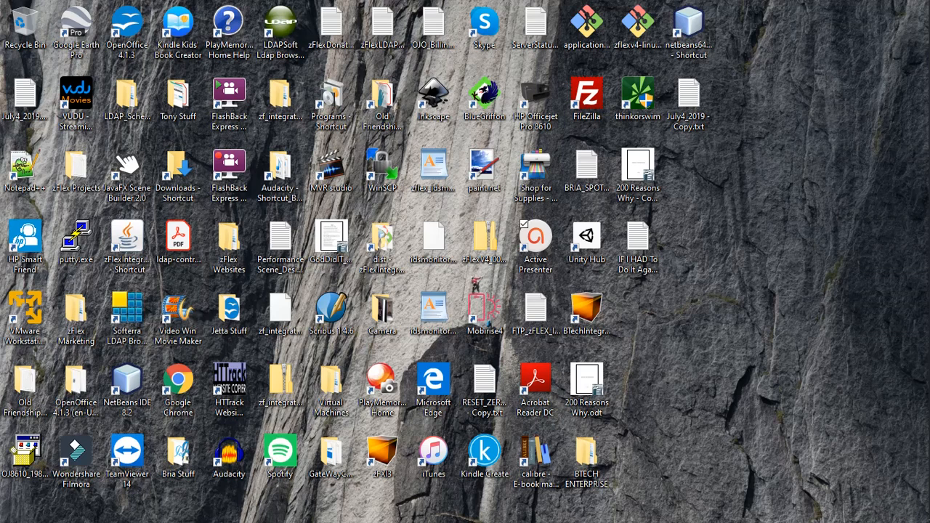
Launch BTech Integrator and start a new connection profile named TESTLDAP - BTECH
{"action": "double_click", "coordinate": [587, 308]}
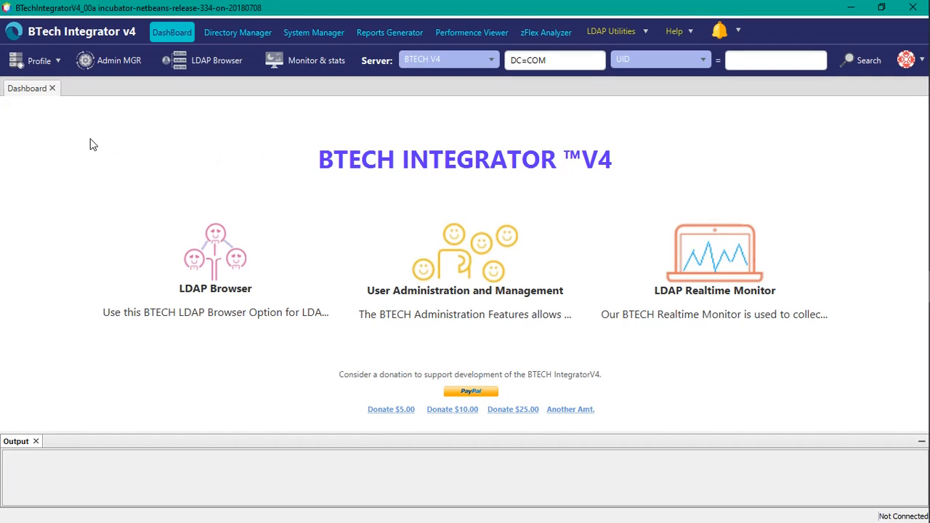
{"action": "left_click", "coordinate": [30, 64]}
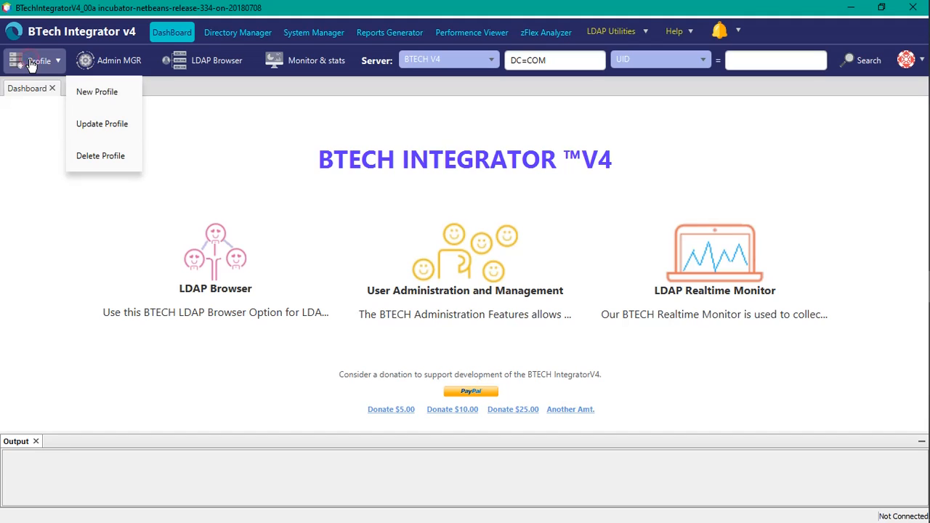
{"action": "left_click", "coordinate": [108, 98]}
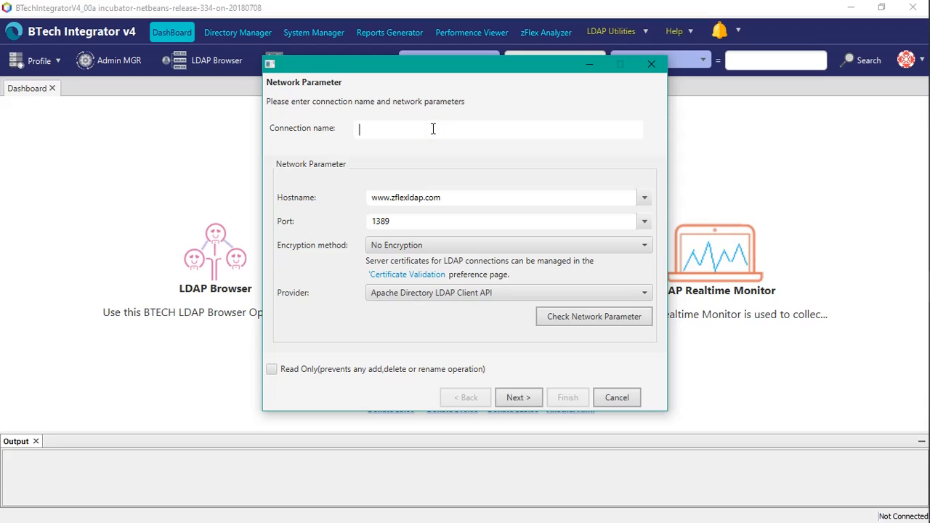
{"action": "type", "text": "TESTLDAP - BTECH"}
{"action": "left_click", "coordinate": [446, 197]}
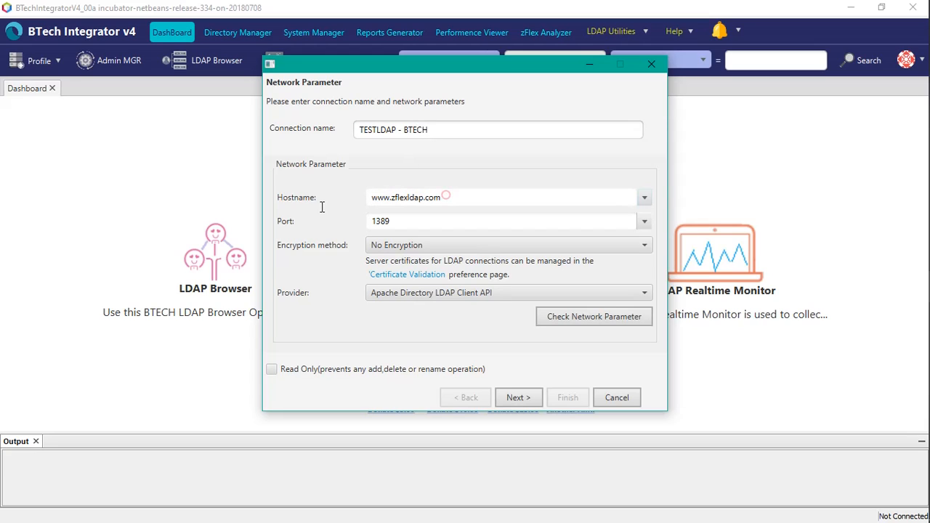
{"action": "key", "text": "BackSpace"}
{"action": "key", "text": "BackSpace"}
{"action": "key", "text": "BackSpace"}
{"action": "key", "text": "BackSpace"}
{"action": "key", "text": "BackSpace"}
{"action": "key", "text": "BackSpace"}
{"action": "key", "text": "BackSpace"}
{"action": "key", "text": "BackSpace"}
{"action": "key", "text": "BackSpace"}
{"action": "key", "text": "BackSpace"}
{"action": "key", "text": "BackSpace"}
{"action": "key", "text": "BackSpace"}
{"action": "key", "text": "BackSpace"}
{"action": "key", "text": "BackSpace"}
{"action": "key", "text": "BackSpace"}
{"action": "key", "text": "BackSpace"}
{"action": "key", "text": "BackSpace"}
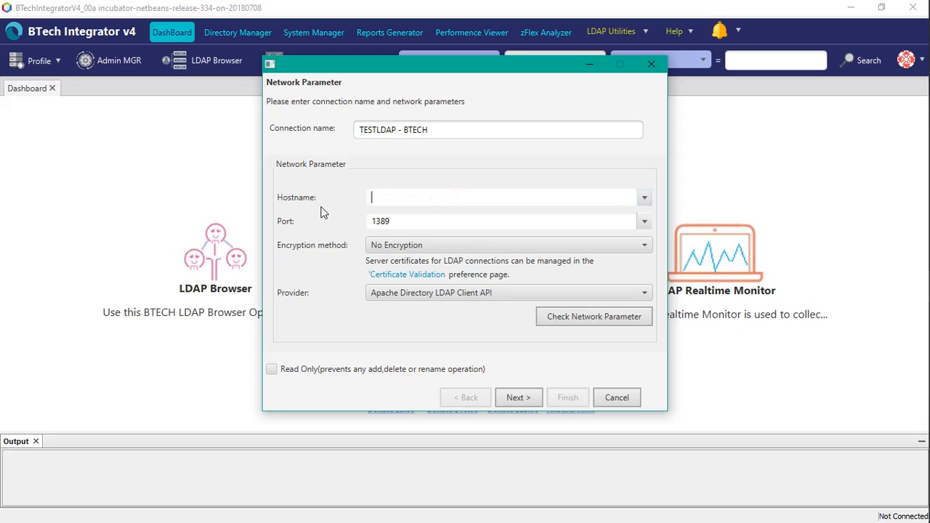
{"action": "type", "text": "www.btechldap.com"}
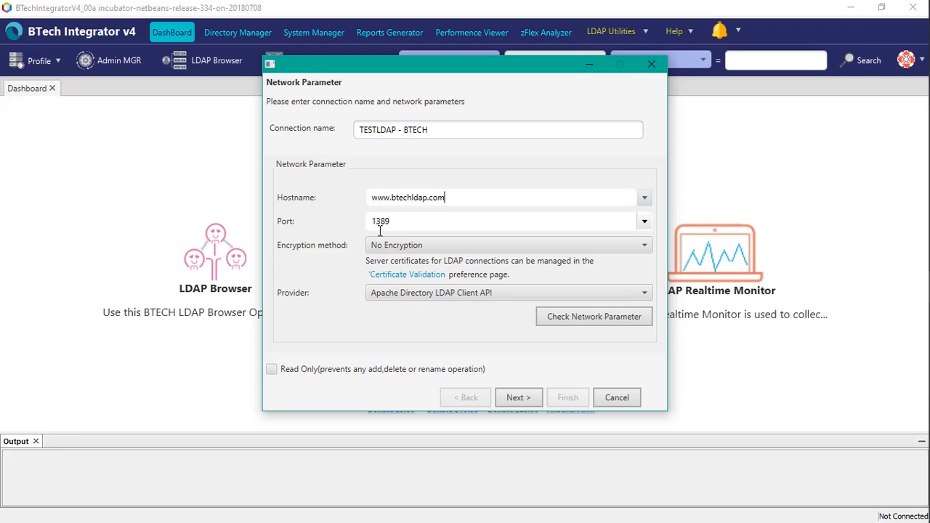
{"action": "left_click_drag", "start_coordinate": [395, 220], "coordinate": [368, 220]}
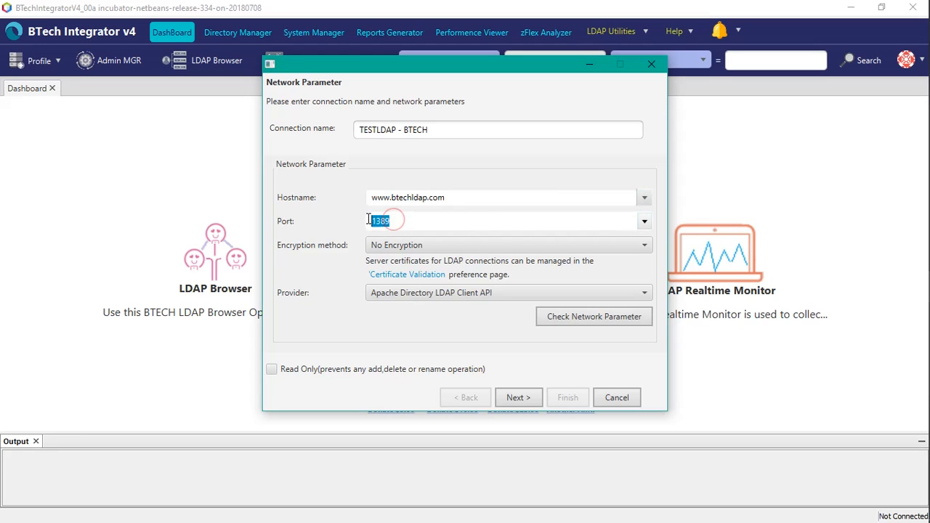
{"action": "left_click", "coordinate": [429, 220]}
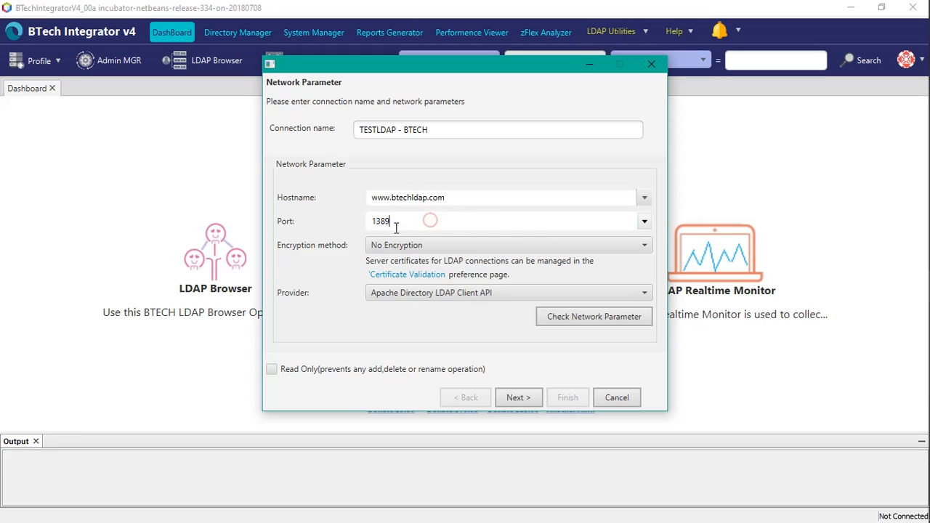
{"action": "left_click", "coordinate": [518, 396]}
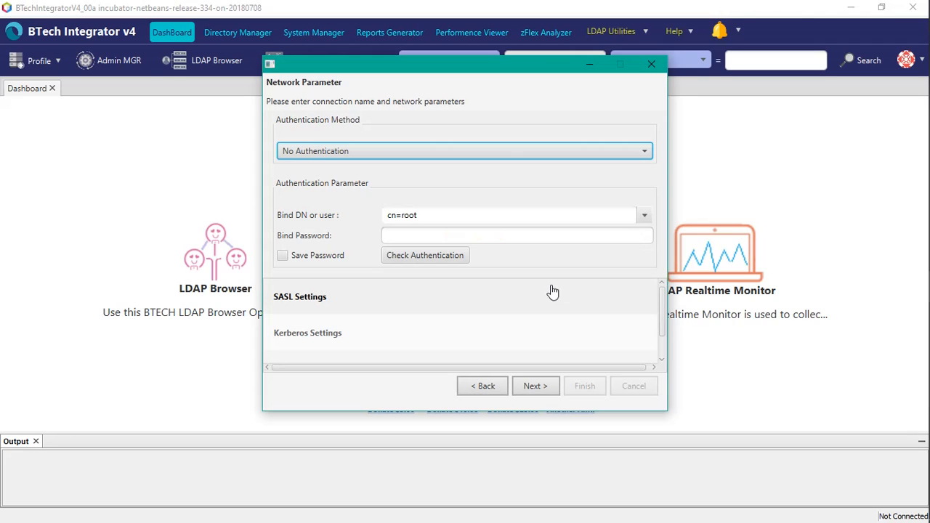
Choose Simple Authentication, keep the bind DN cn=root, and enter the bind password
{"action": "left_click", "coordinate": [356, 153]}
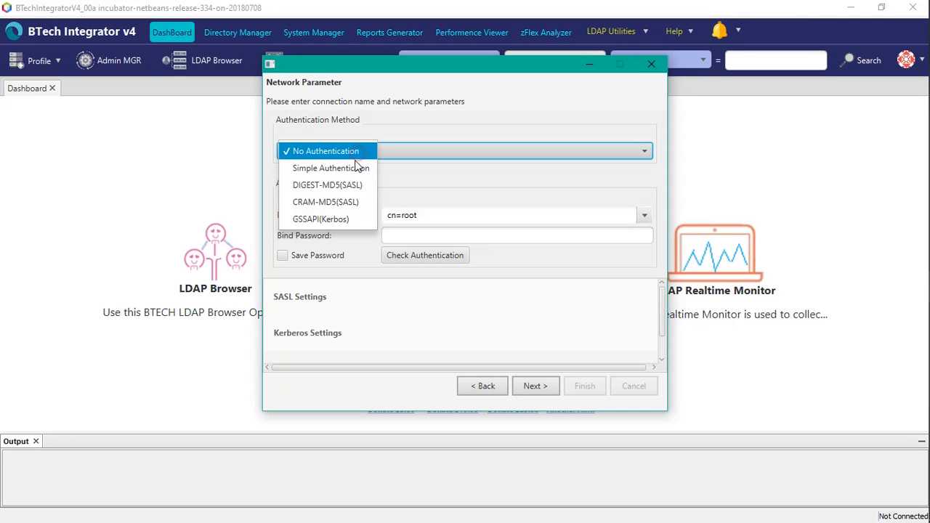
{"action": "left_click", "coordinate": [341, 168]}
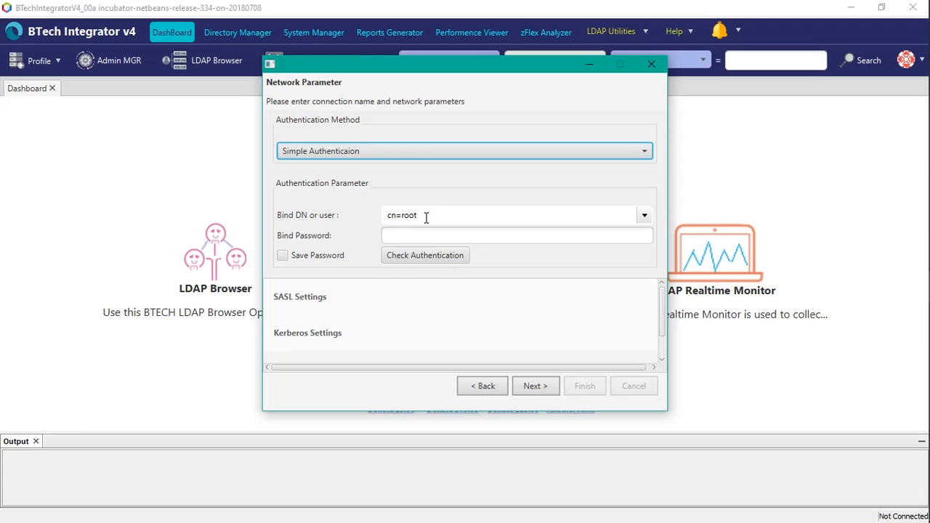
{"action": "left_click_drag", "start_coordinate": [426, 217], "coordinate": [385, 215]}
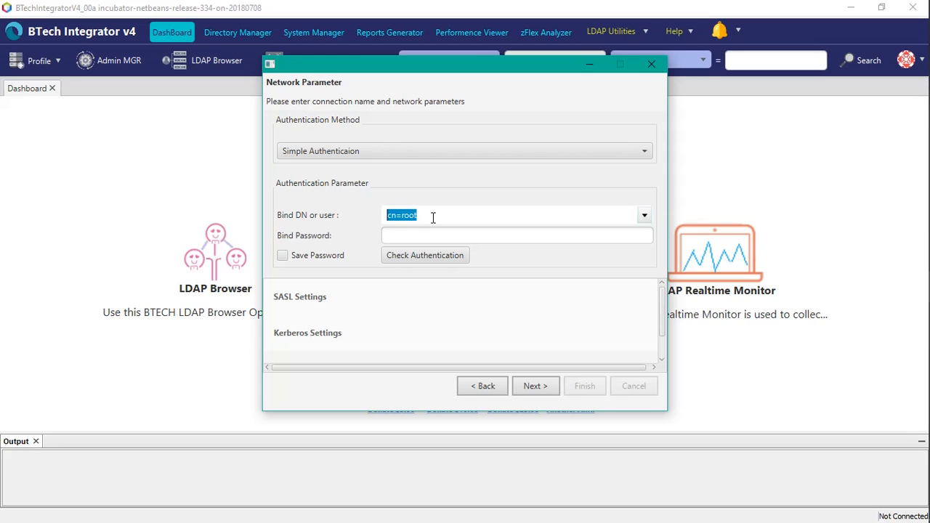
{"action": "left_click_drag", "start_coordinate": [427, 218], "coordinate": [374, 216]}
{"action": "left_click", "coordinate": [424, 234]}
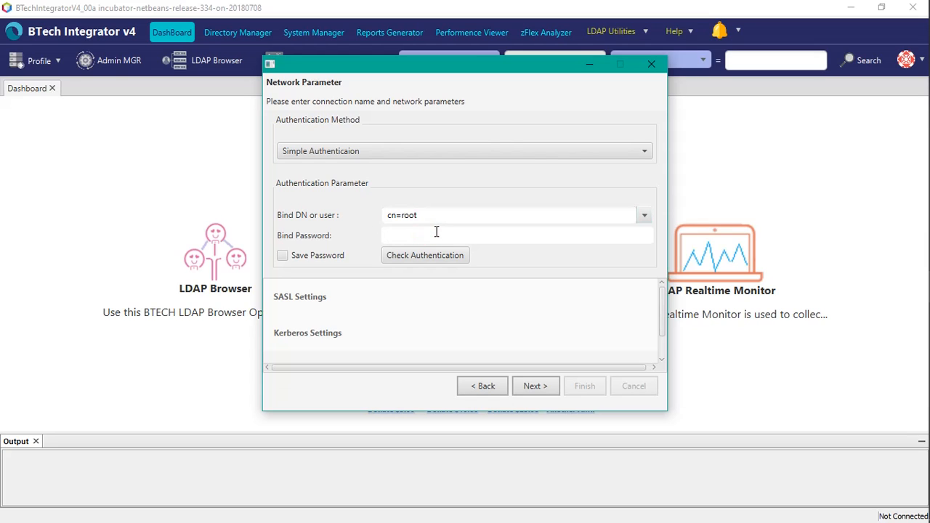
{"action": "type", "text": "s"}
{"action": "type", "text": "●●●●●●●"}
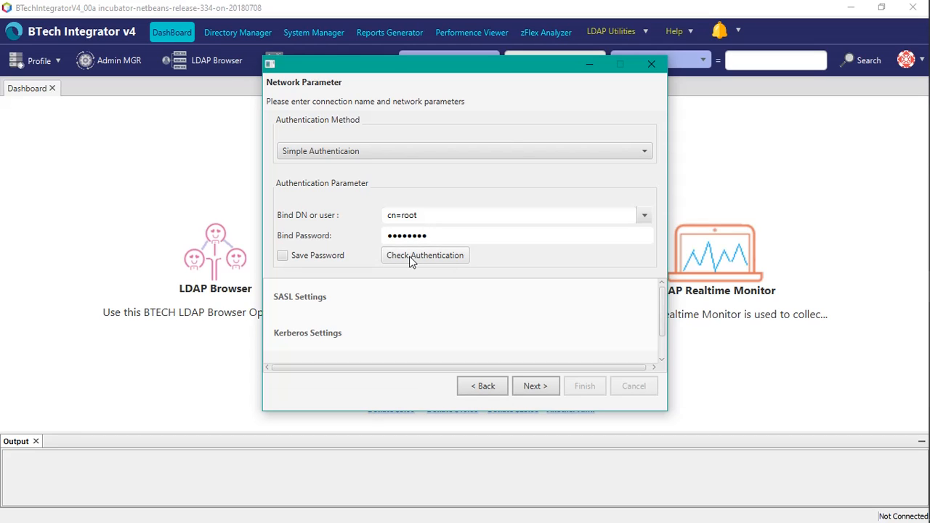
Check the authentication, enable saving the password, and continue to the browser options
{"action": "left_click", "coordinate": [441, 258]}
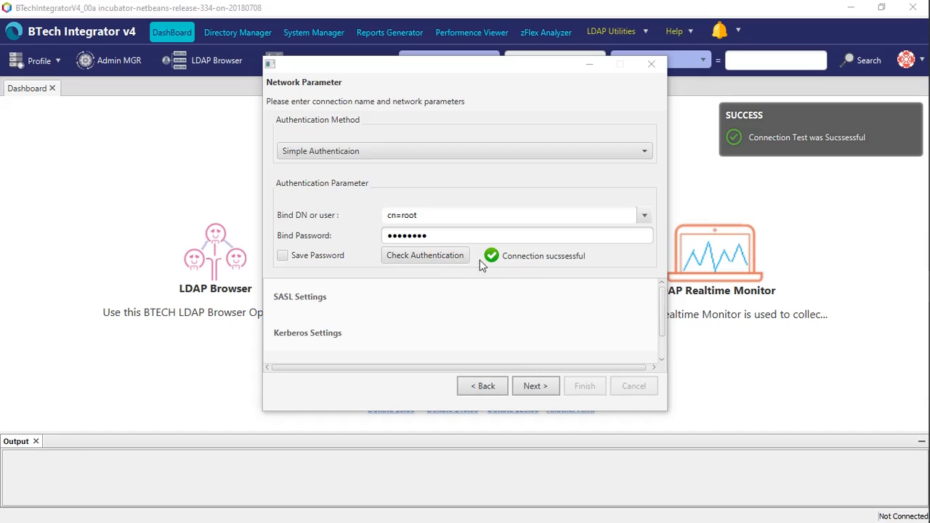
{"action": "left_click", "coordinate": [288, 256]}
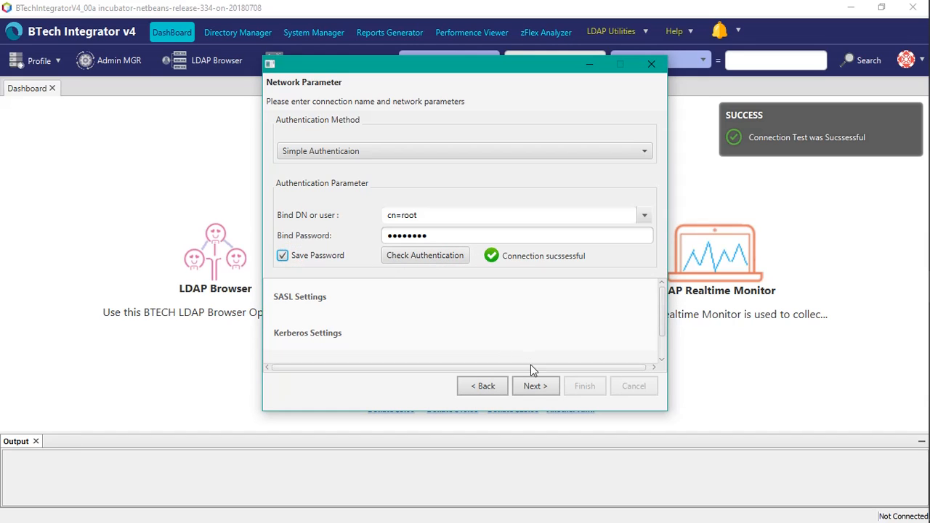
{"action": "left_click", "coordinate": [530, 385]}
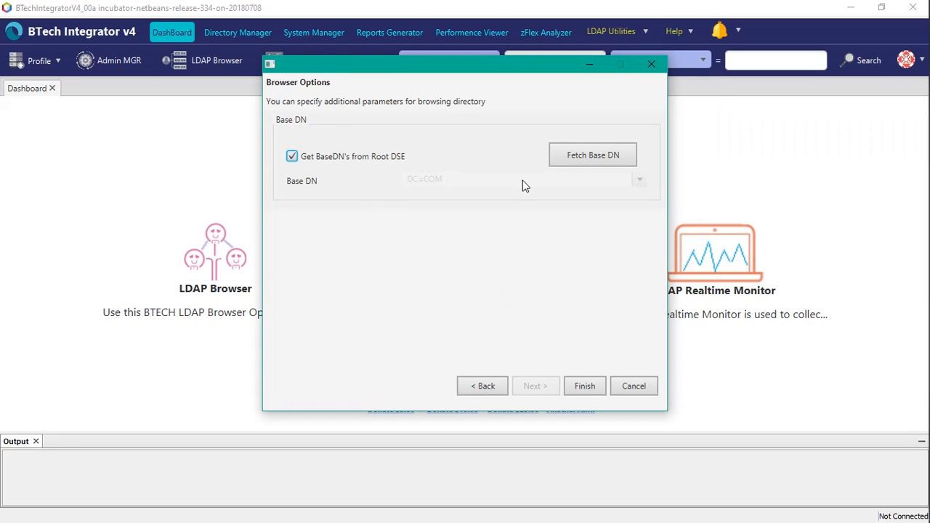
Fetch the base DNs, pick DC=COM, and finish creating the connection profile
{"action": "left_click", "coordinate": [564, 155]}
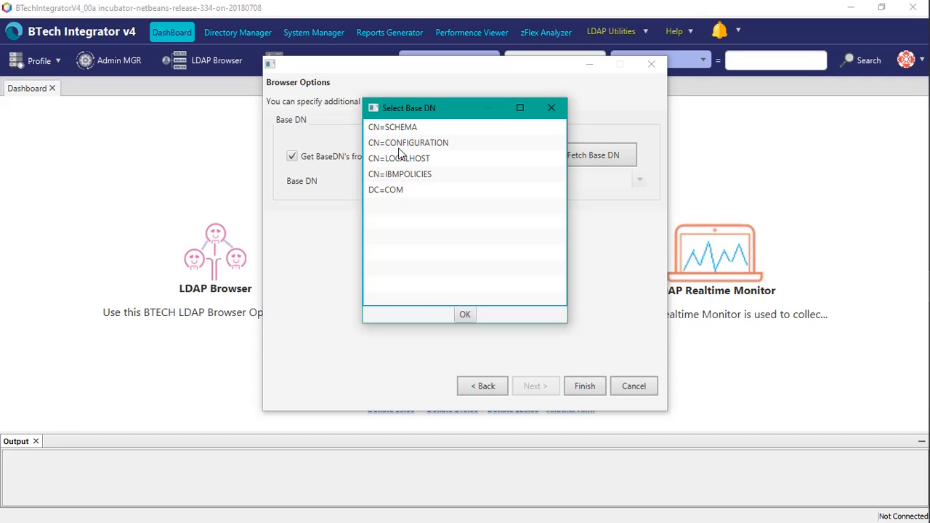
{"action": "left_click", "coordinate": [386, 190]}
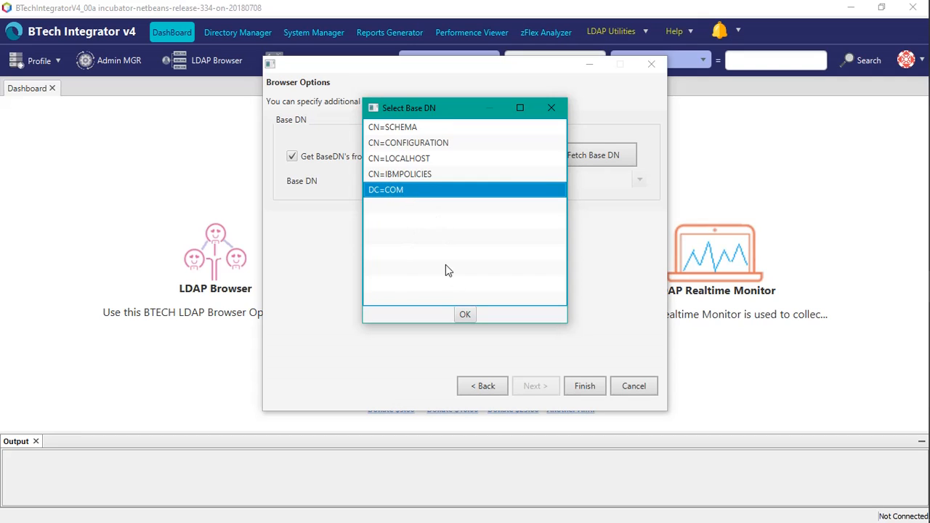
{"action": "left_click", "coordinate": [465, 315]}
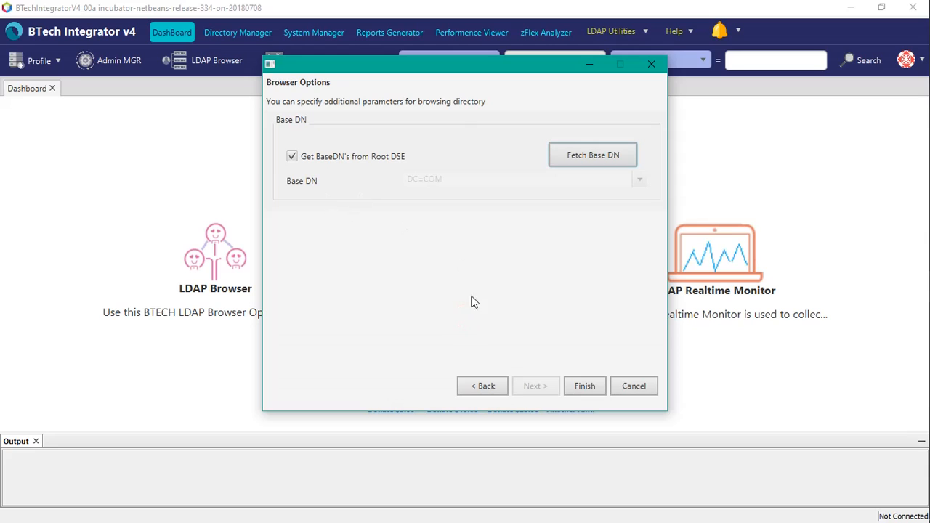
{"action": "left_click", "coordinate": [582, 388]}
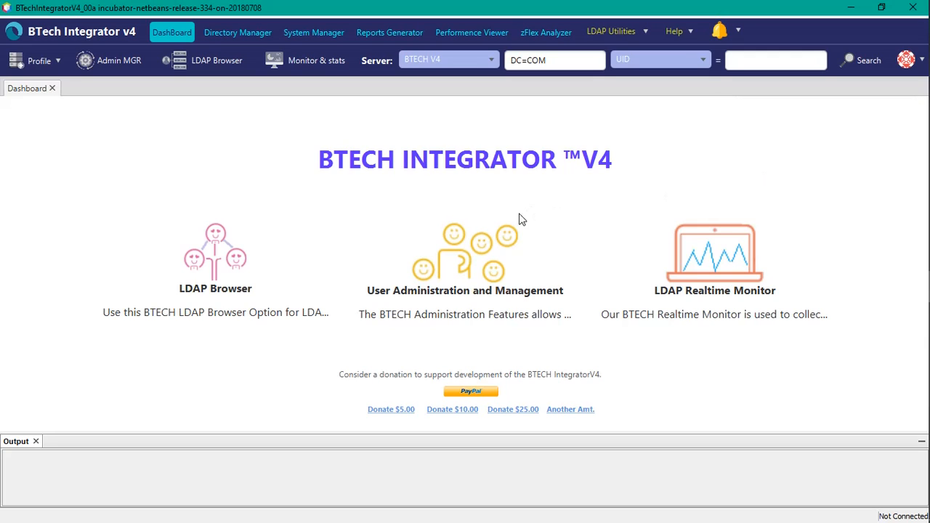
Switch the server to TESTLDAP - BTECH and search for UID guest*
{"action": "left_click", "coordinate": [480, 64]}
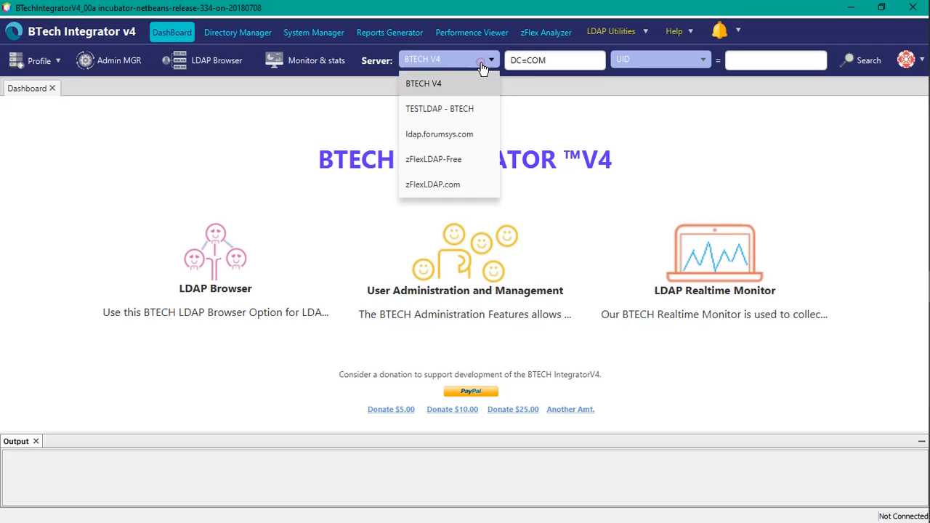
{"action": "left_click", "coordinate": [438, 110]}
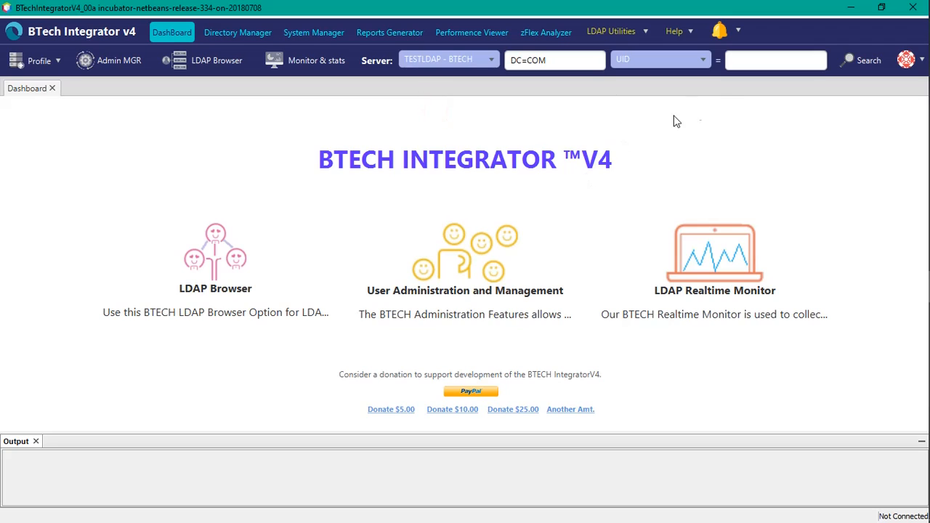
{"action": "left_click", "coordinate": [740, 63]}
{"action": "type", "text": "gu"}
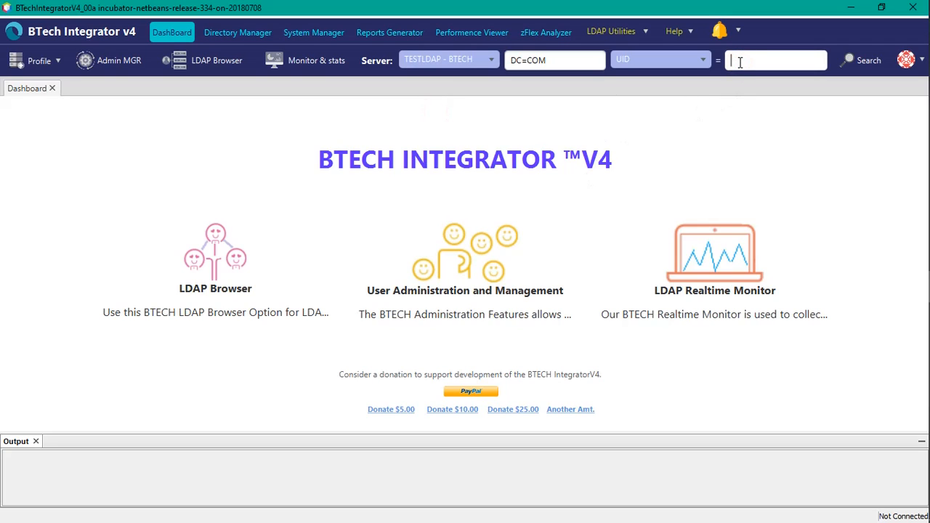
{"action": "type", "text": "est*"}
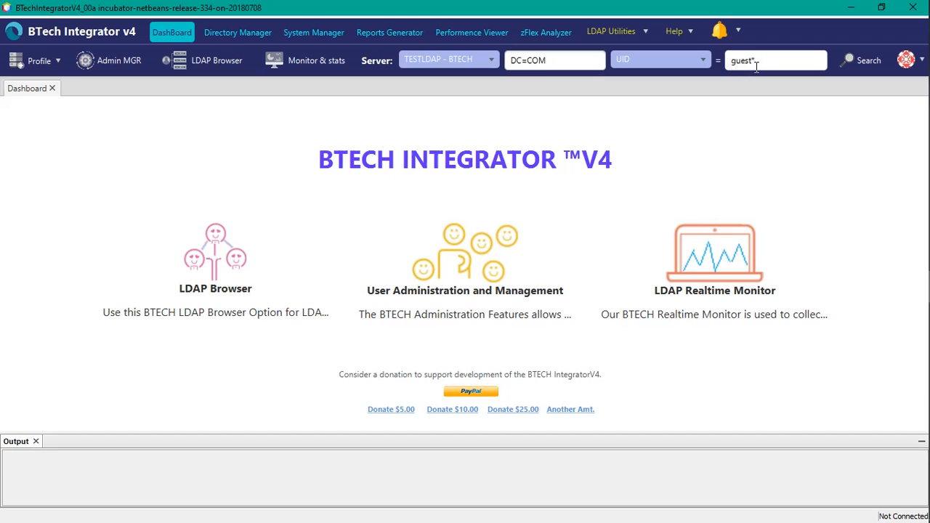
{"action": "left_click", "coordinate": [843, 61]}
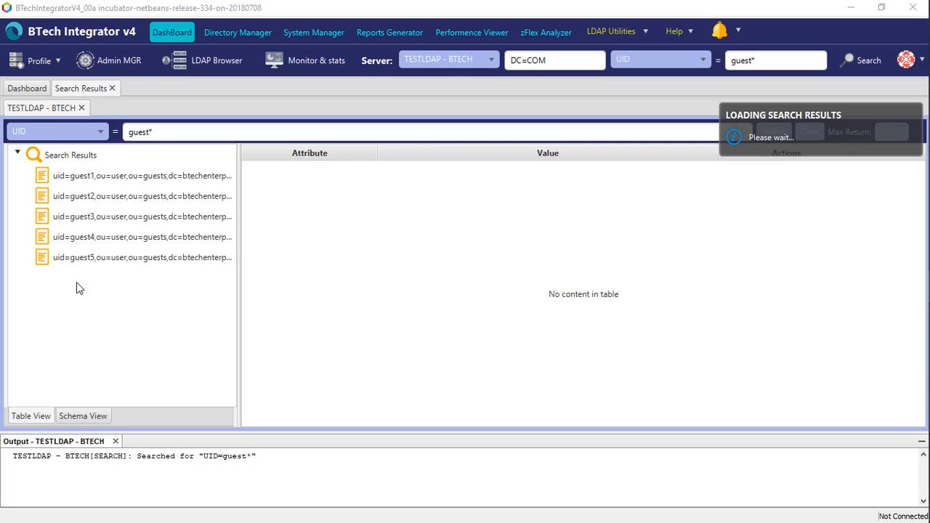
Browse the guest entries in the search results and open guest1's profile editor, closing it unchanged
{"action": "left_click", "coordinate": [136, 177]}
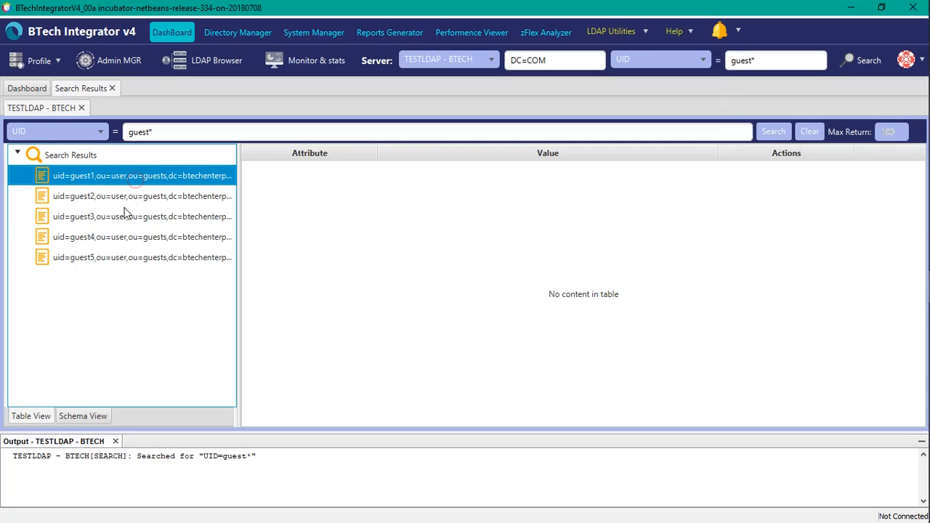
{"action": "left_click", "coordinate": [123, 203]}
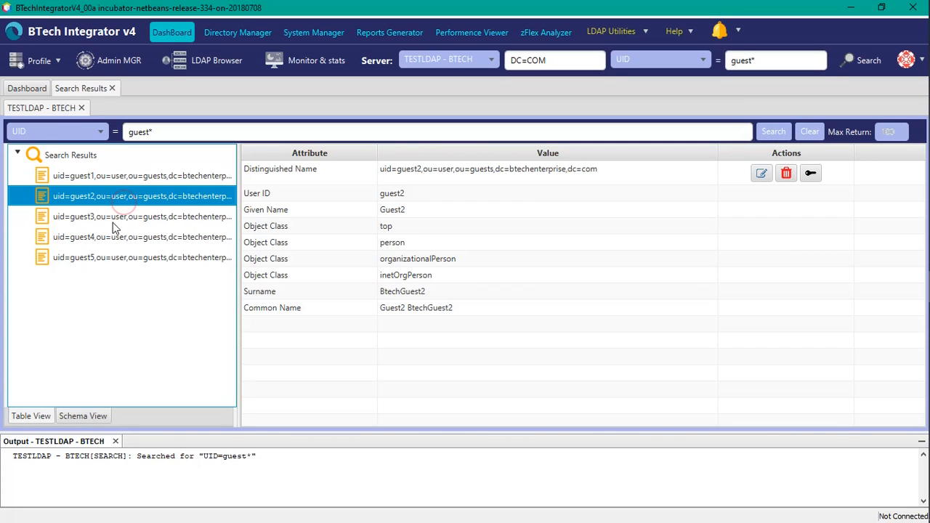
{"action": "left_click", "coordinate": [107, 230]}
{"action": "left_click", "coordinate": [90, 258]}
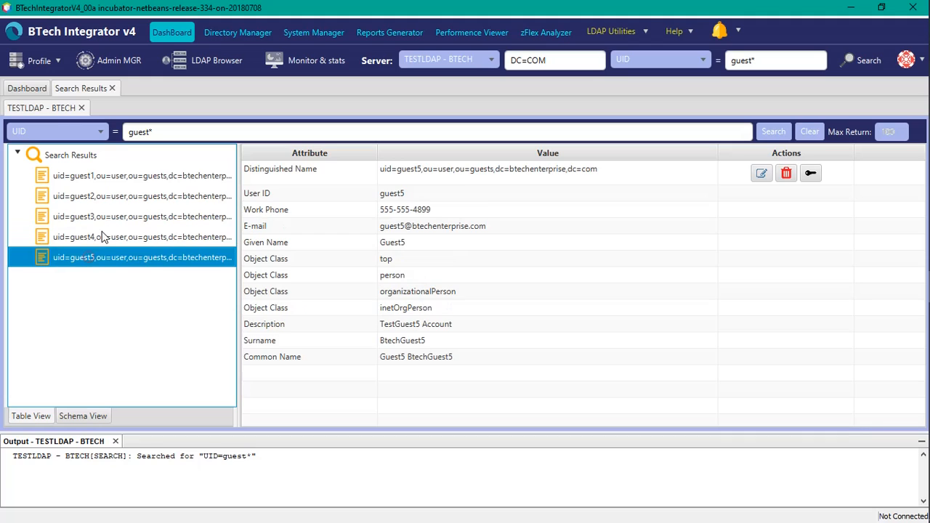
{"action": "left_click", "coordinate": [108, 216]}
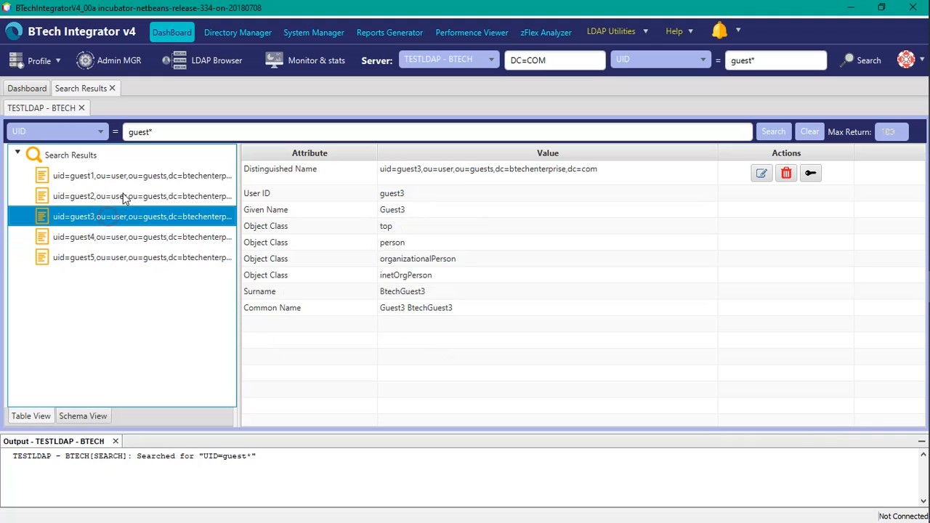
{"action": "left_click", "coordinate": [125, 192]}
{"action": "left_click", "coordinate": [133, 178]}
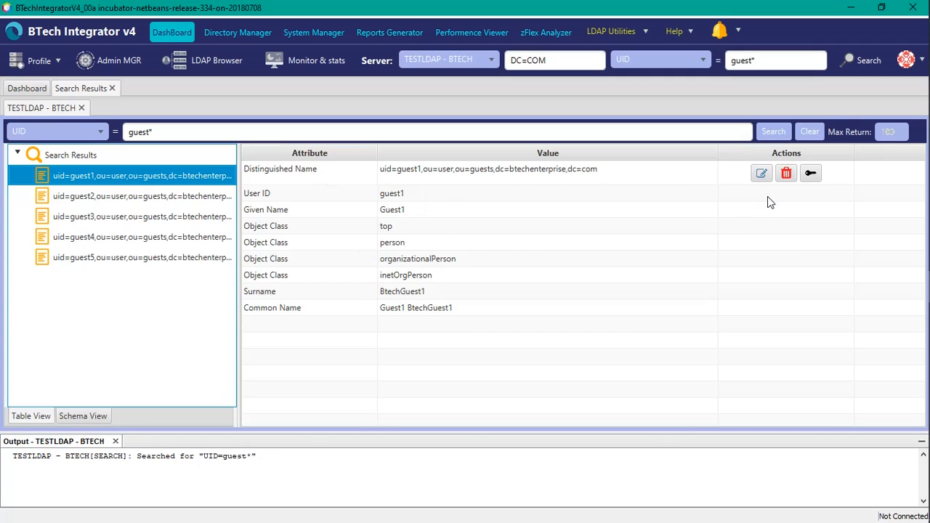
{"action": "left_click", "coordinate": [762, 172]}
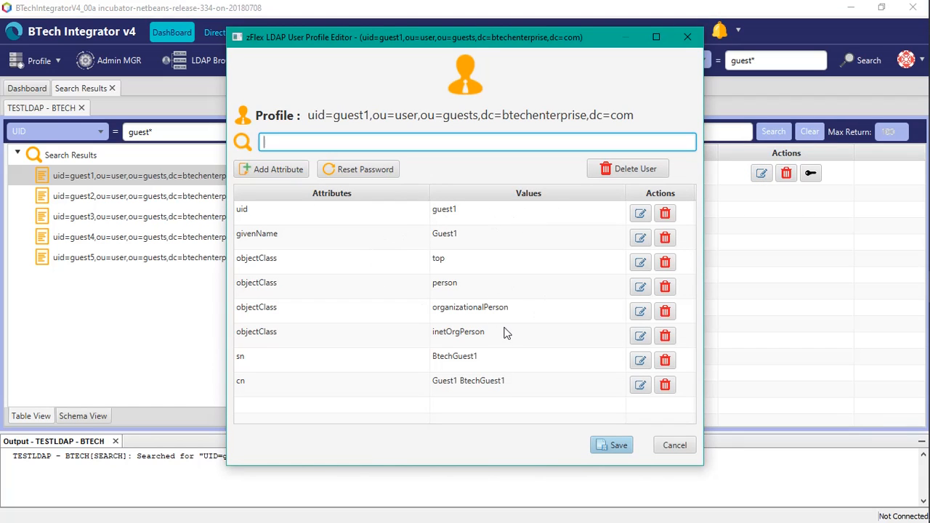
{"action": "left_click", "coordinate": [670, 443]}
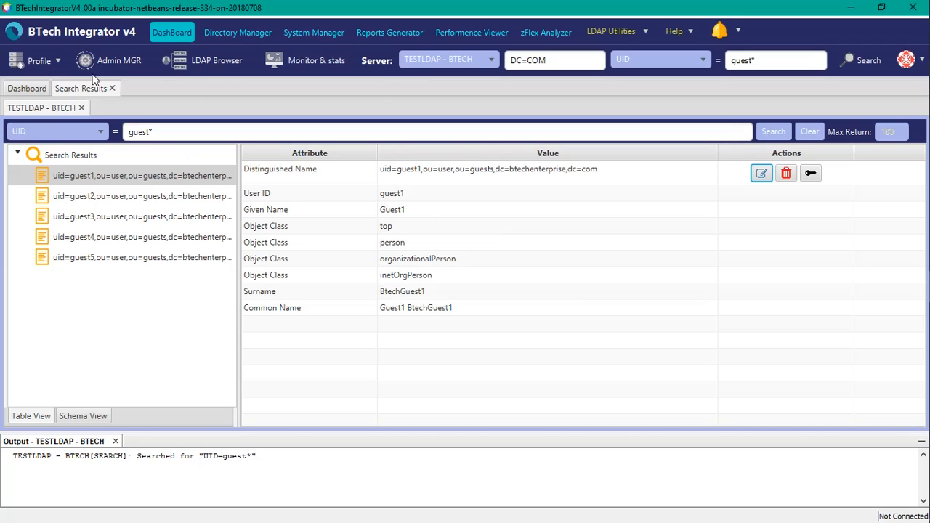
{"action": "left_click", "coordinate": [40, 61]}
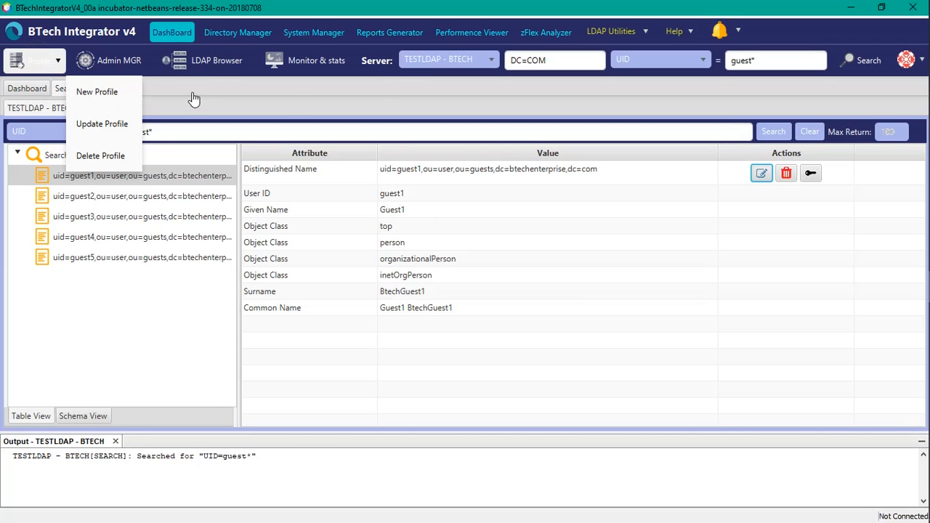
{"action": "left_click", "coordinate": [320, 93]}
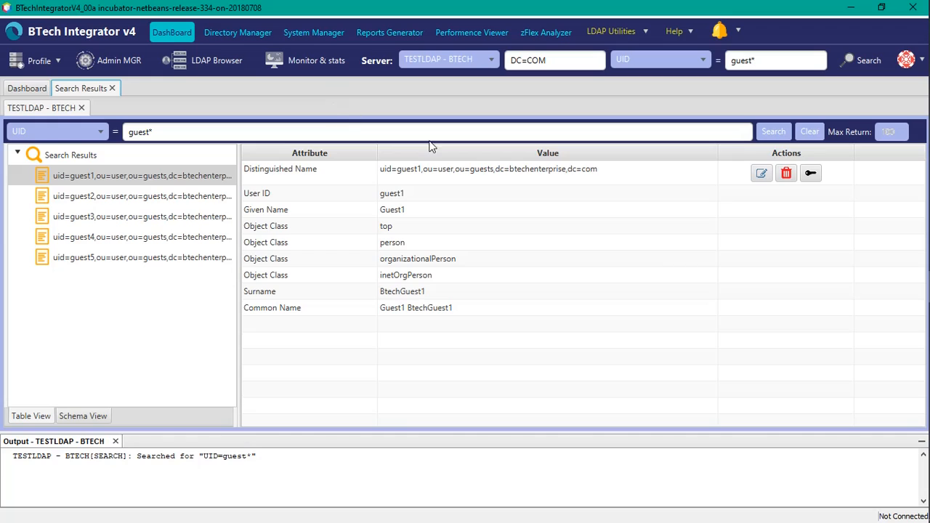
Review the attributes of each guest entry in the search results again
{"action": "left_click", "coordinate": [419, 178]}
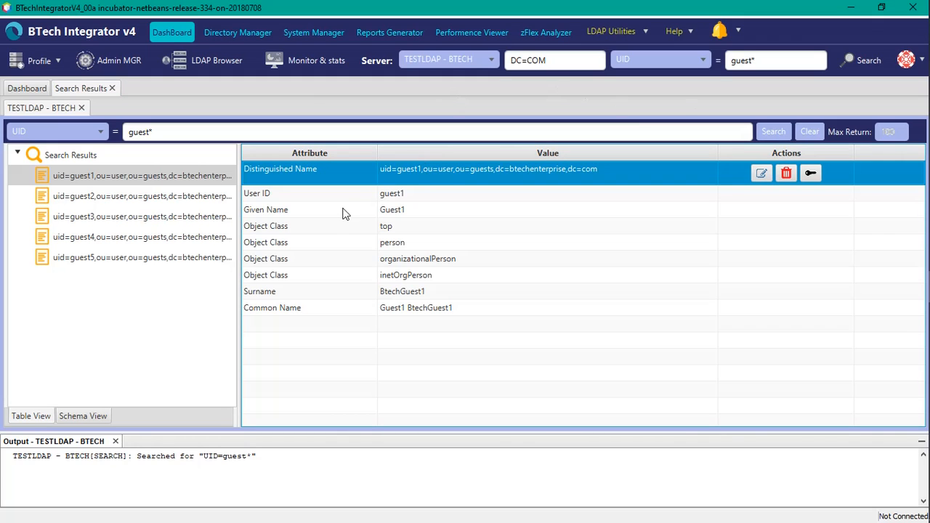
{"action": "left_click", "coordinate": [172, 217]}
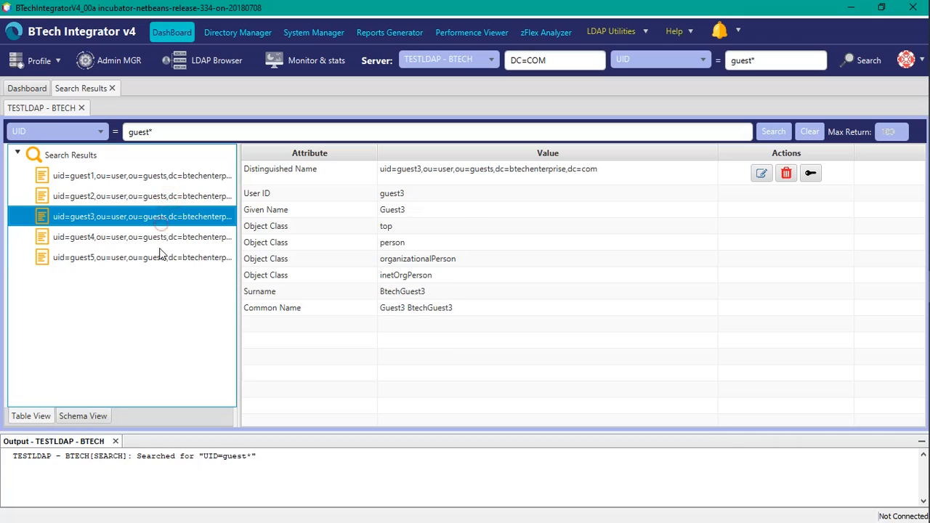
{"action": "left_click", "coordinate": [160, 255]}
{"action": "left_click", "coordinate": [163, 237]}
{"action": "left_click", "coordinate": [164, 216]}
{"action": "left_click", "coordinate": [166, 201]}
{"action": "left_click", "coordinate": [168, 180]}
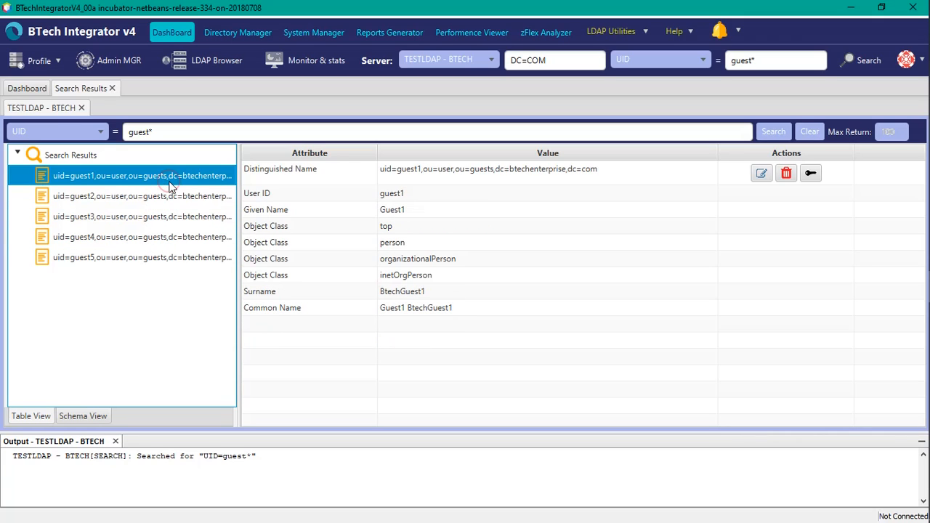